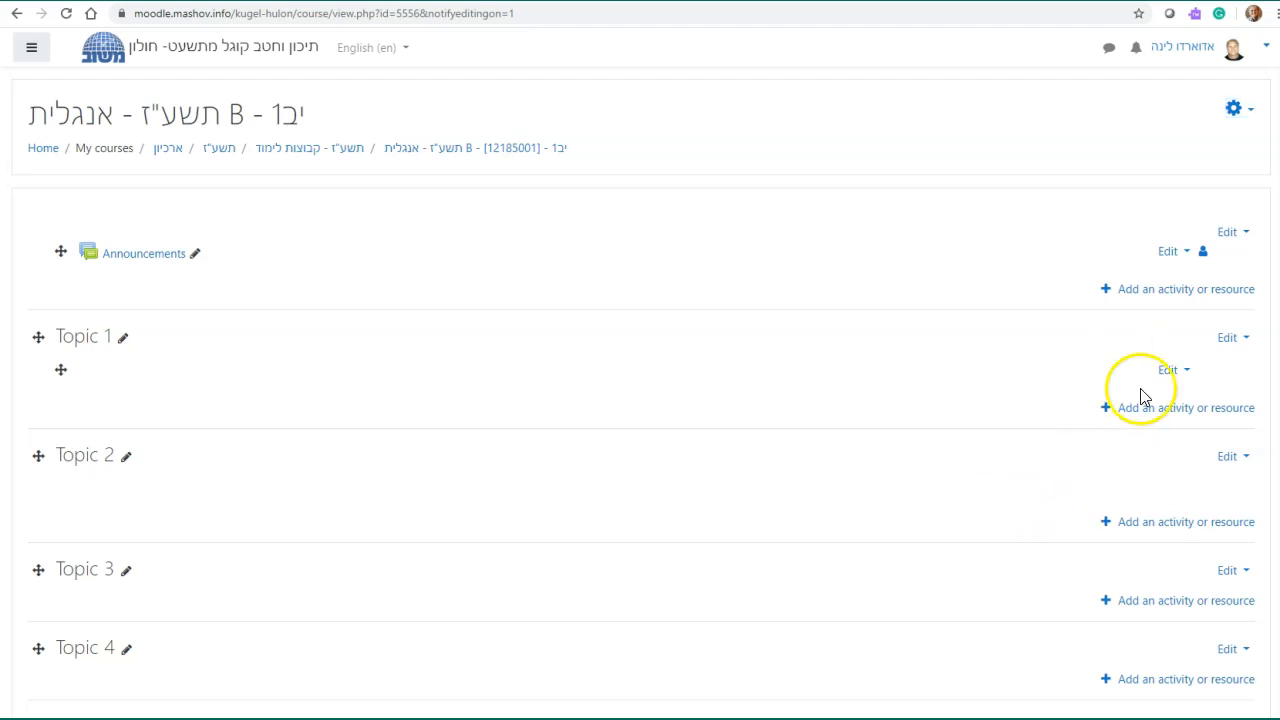
# - Add a new Page resource to the course's general section containing Announcements
pyautogui.click(1163, 295)
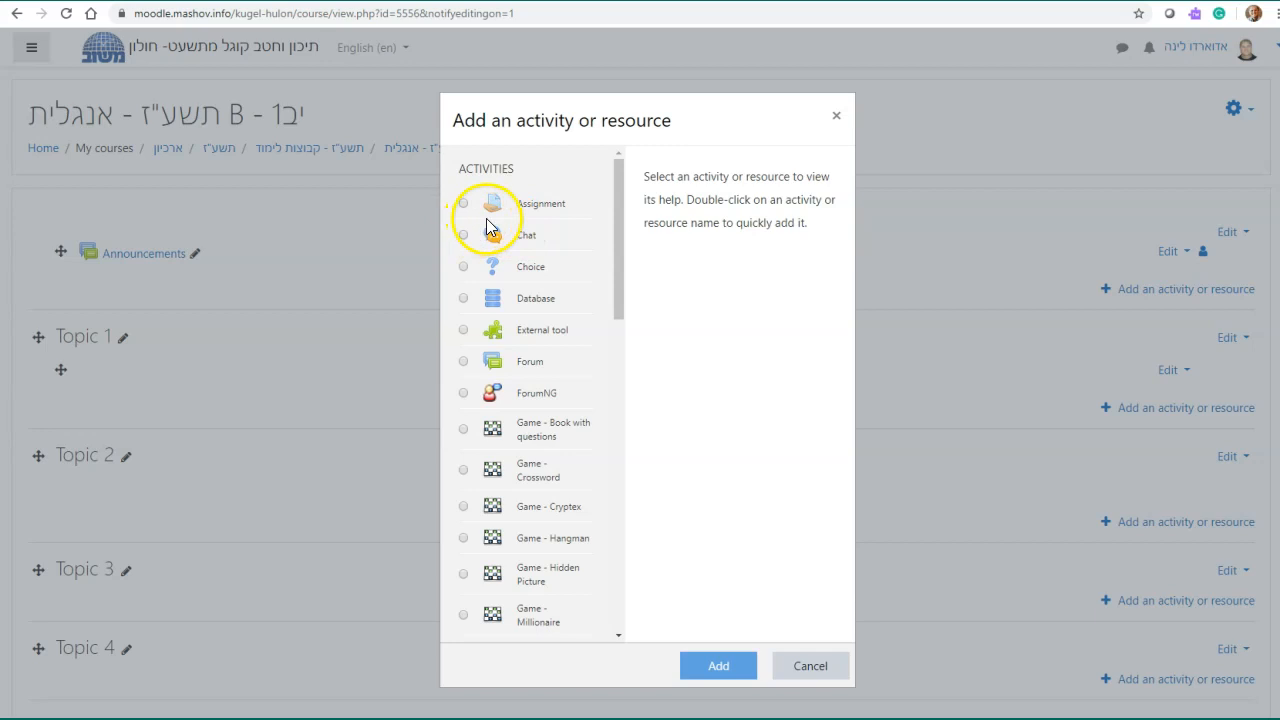
pyautogui.scroll(-3, 515, 305)
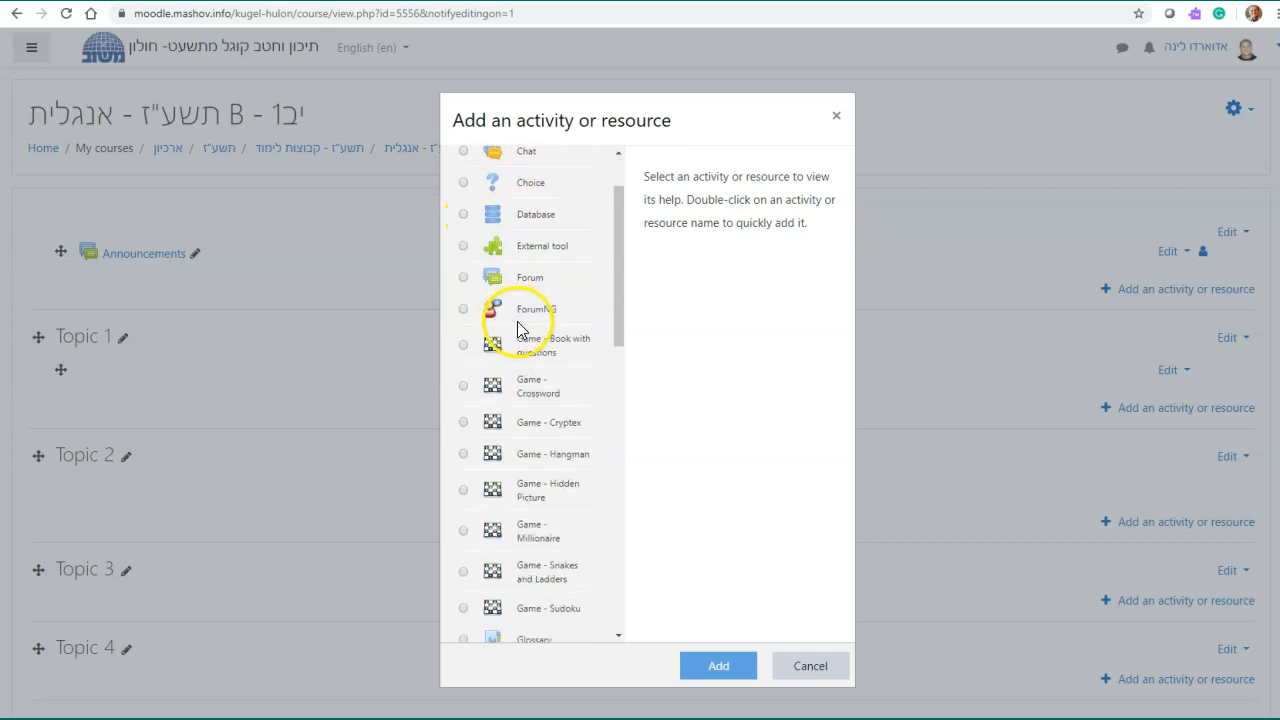
pyautogui.scroll(-2, 522, 353)
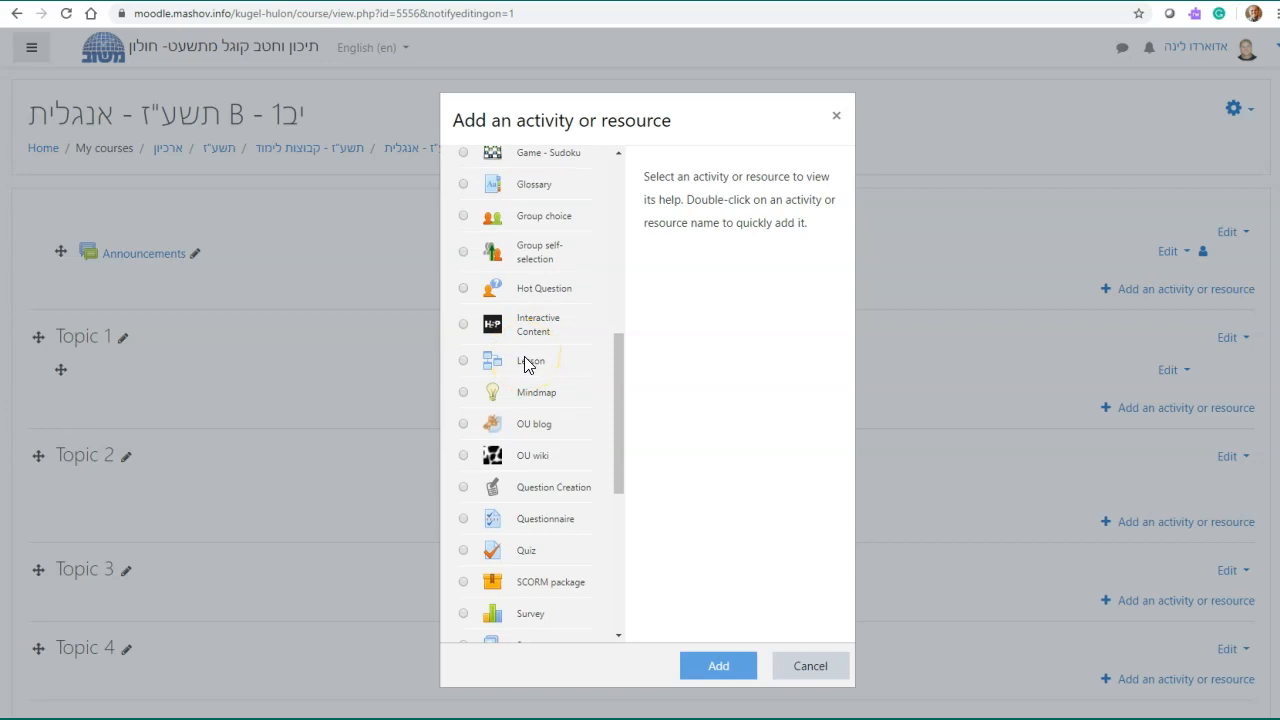
pyautogui.click(619, 450)
pyautogui.moveTo(619, 450); pyautogui.dragTo(618, 603)
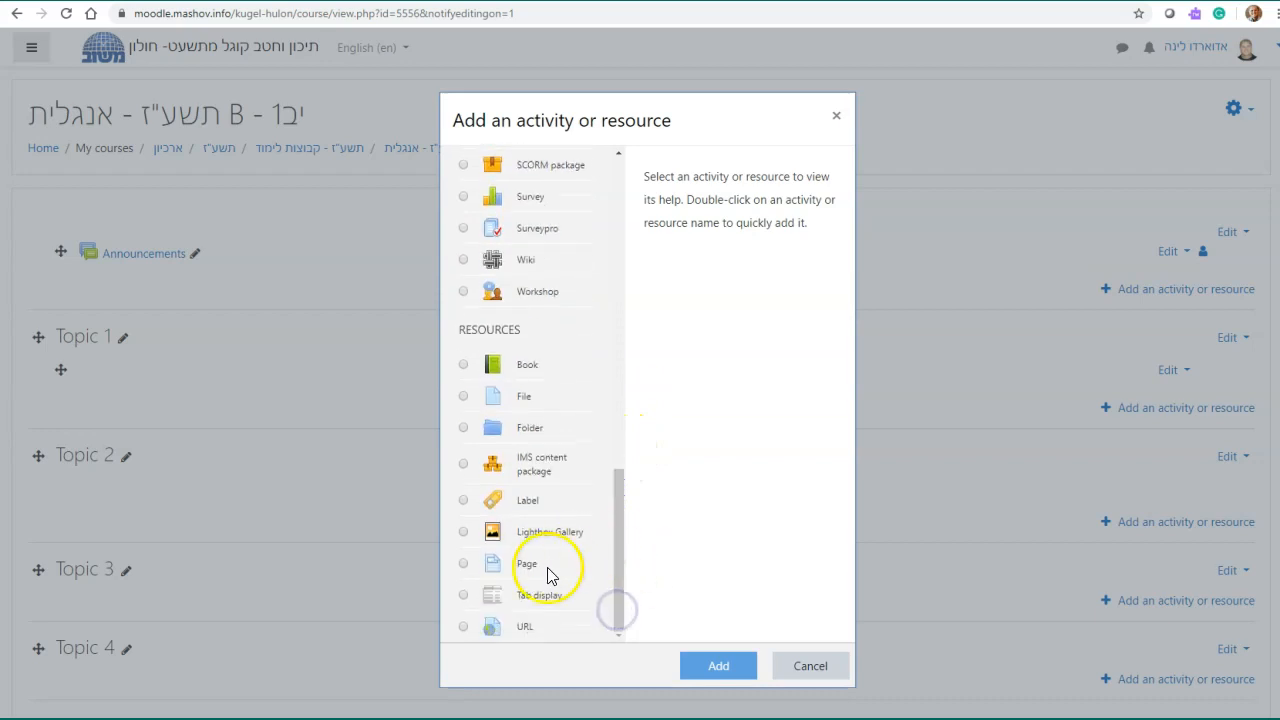
pyautogui.click(463, 564)
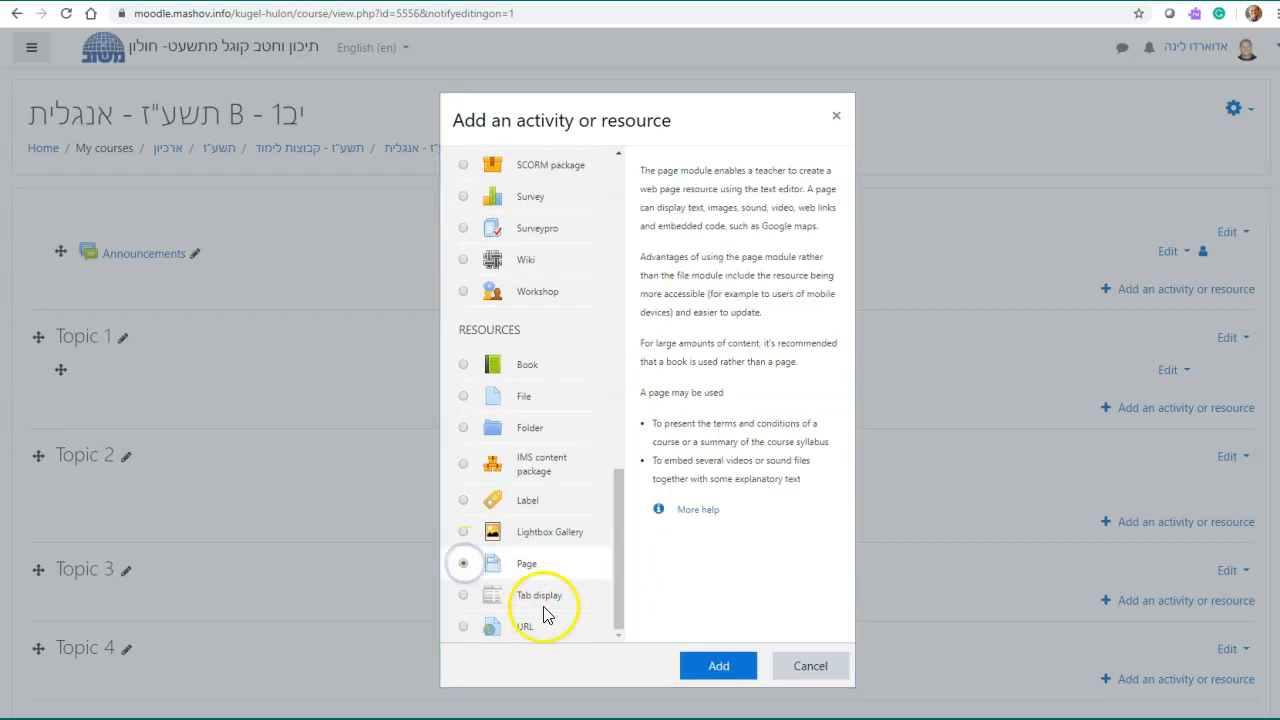
pyautogui.click(695, 667)
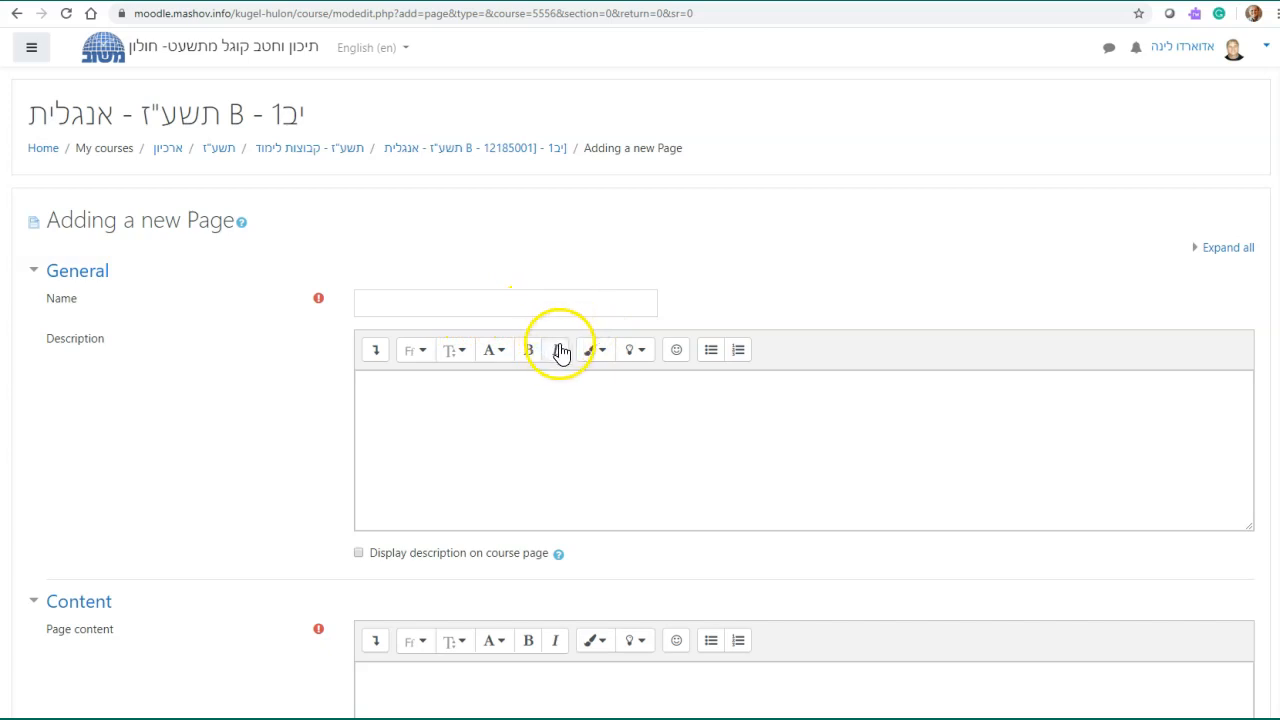
# - Expand the full formatting toolbars of both the Page content and Description editors
pyautogui.scroll(-1, 566, 366)
pyautogui.scroll(-1, 568, 363)
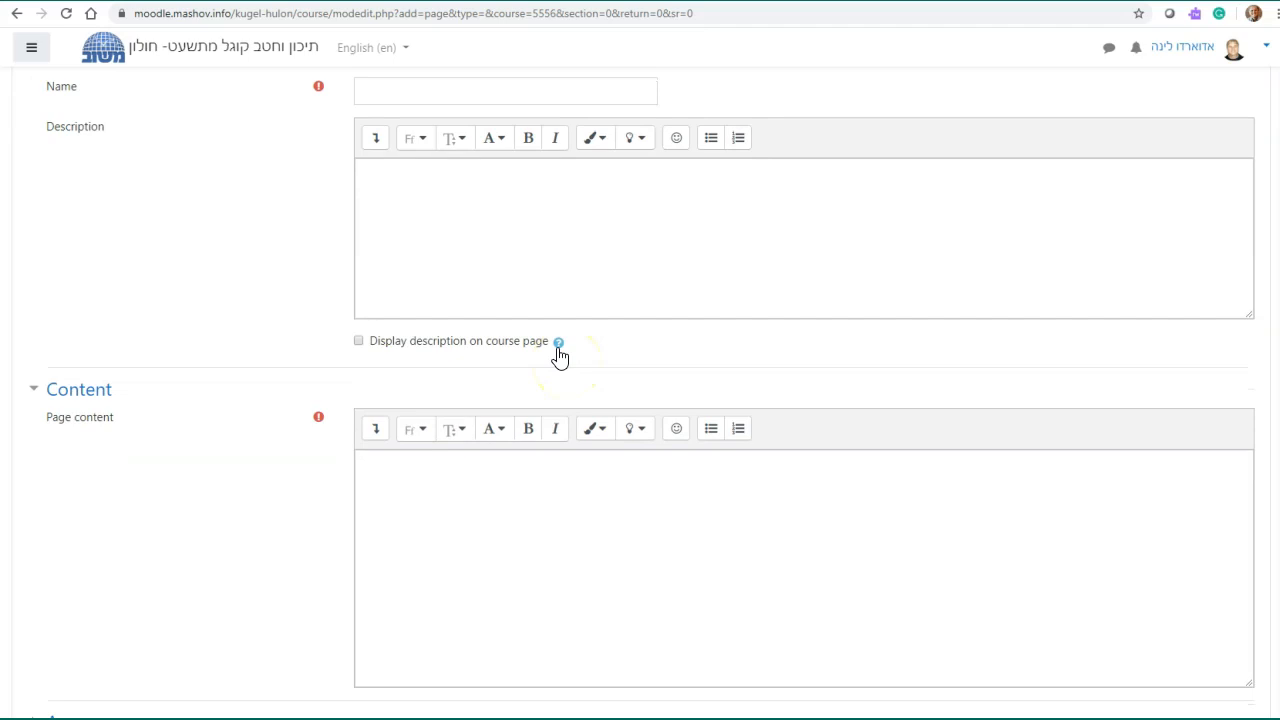
pyautogui.click(373, 433)
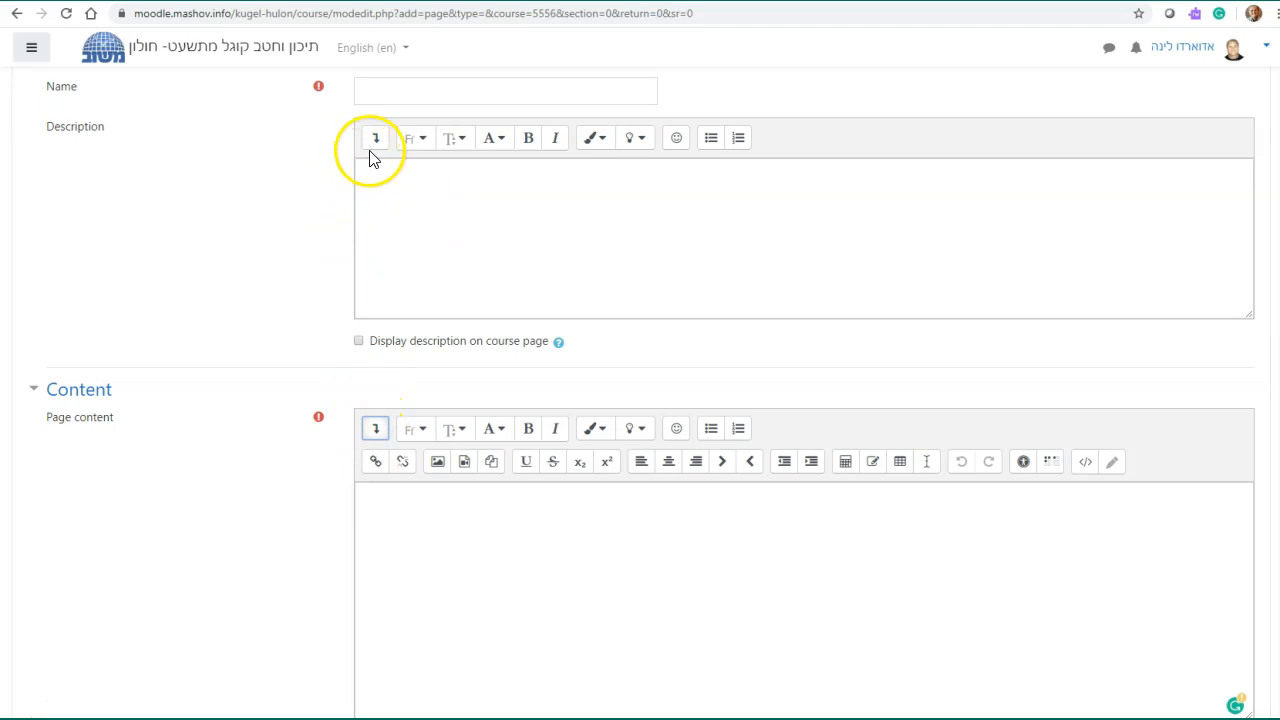
pyautogui.click(374, 139)
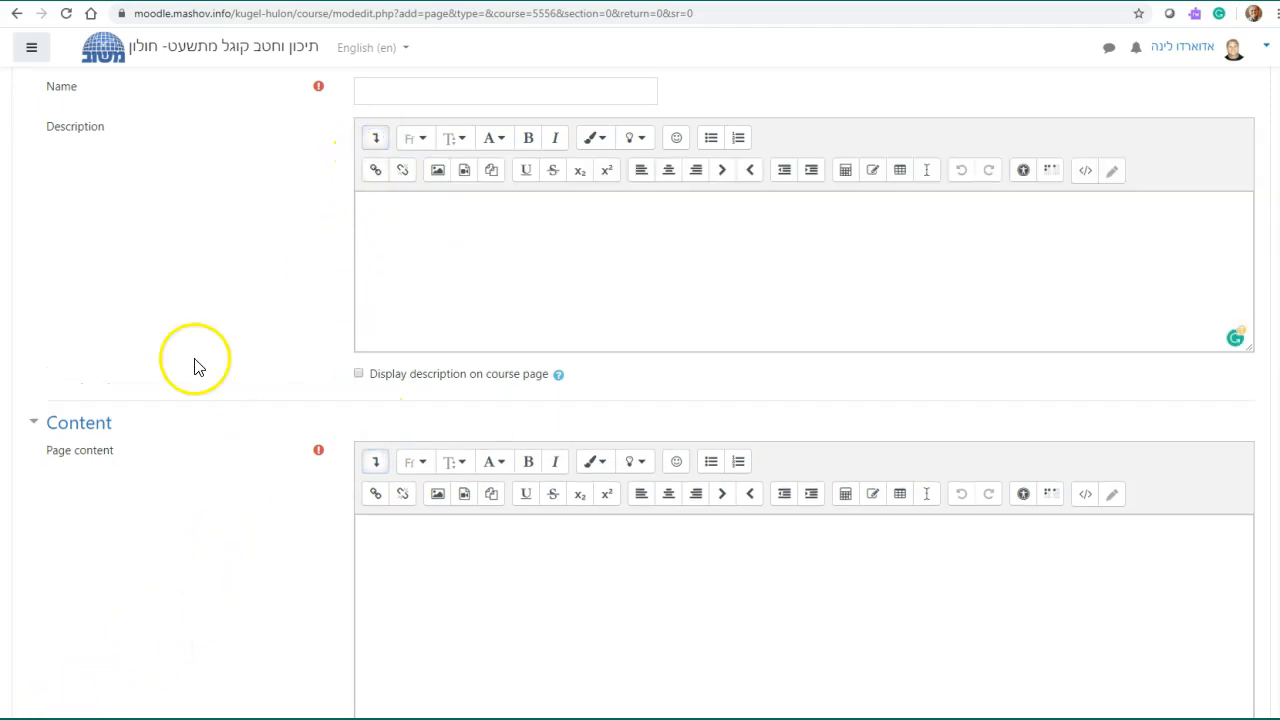
pyautogui.click(373, 140)
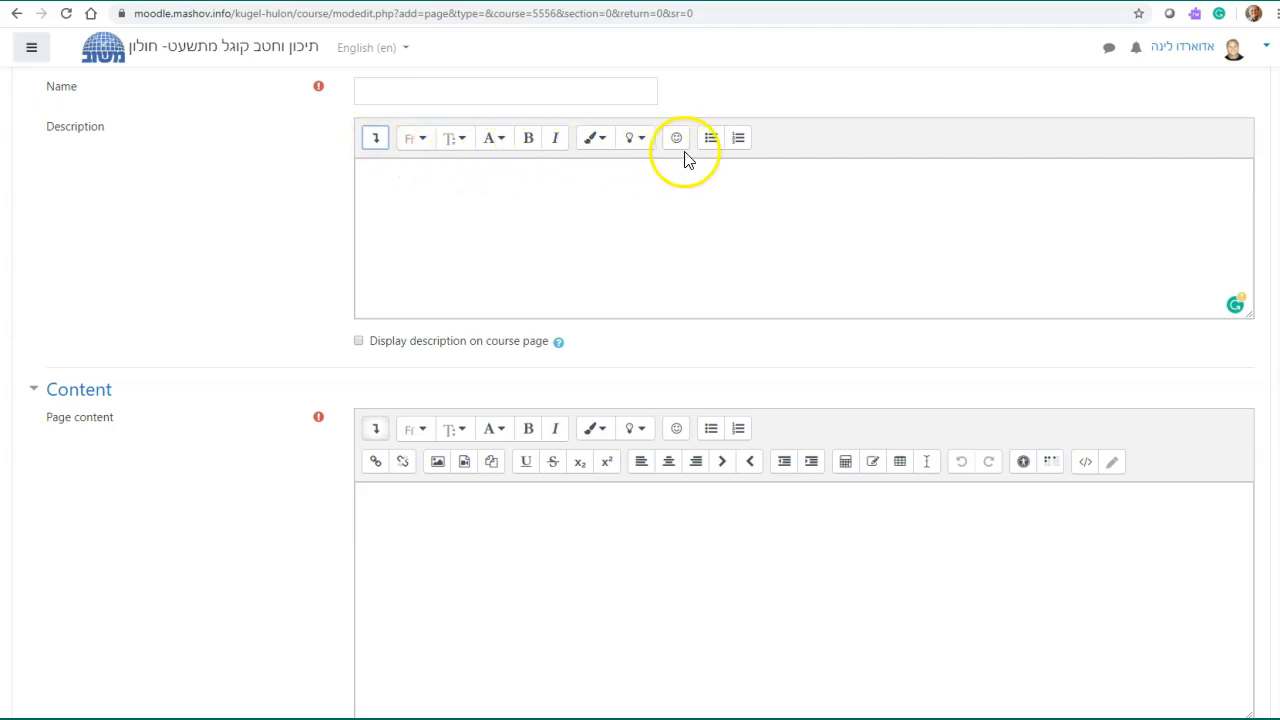
pyautogui.click(376, 142)
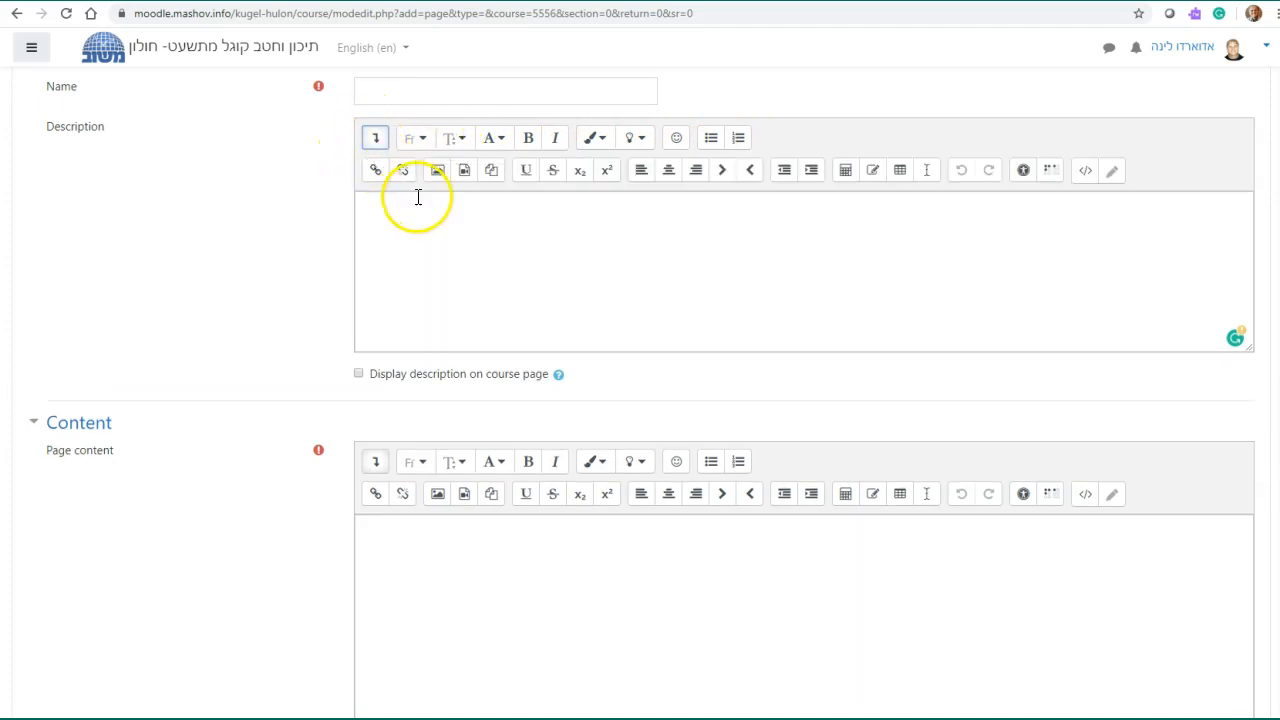
# - Examine the Page content editor's font size, paragraph style, bold, italic, text colour, highlight colour, emoticon and list options
pyautogui.scroll(1, 416, 228)
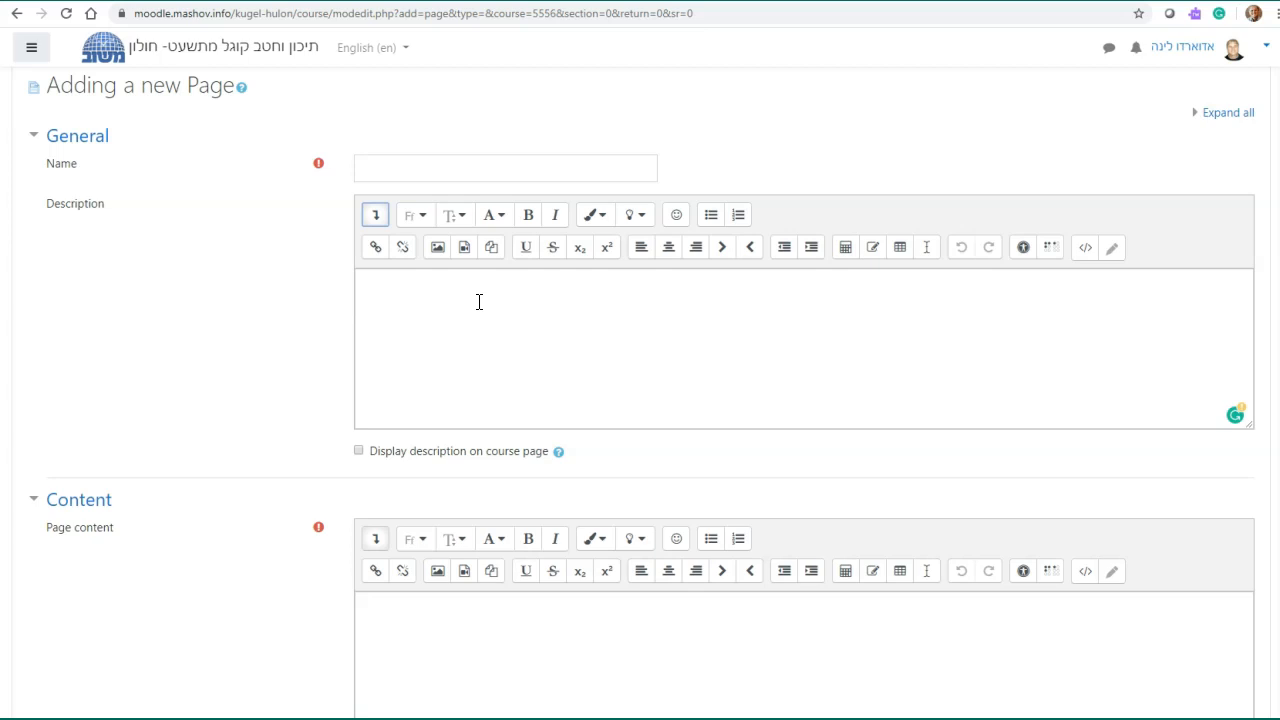
pyautogui.scroll(-2, 470, 320)
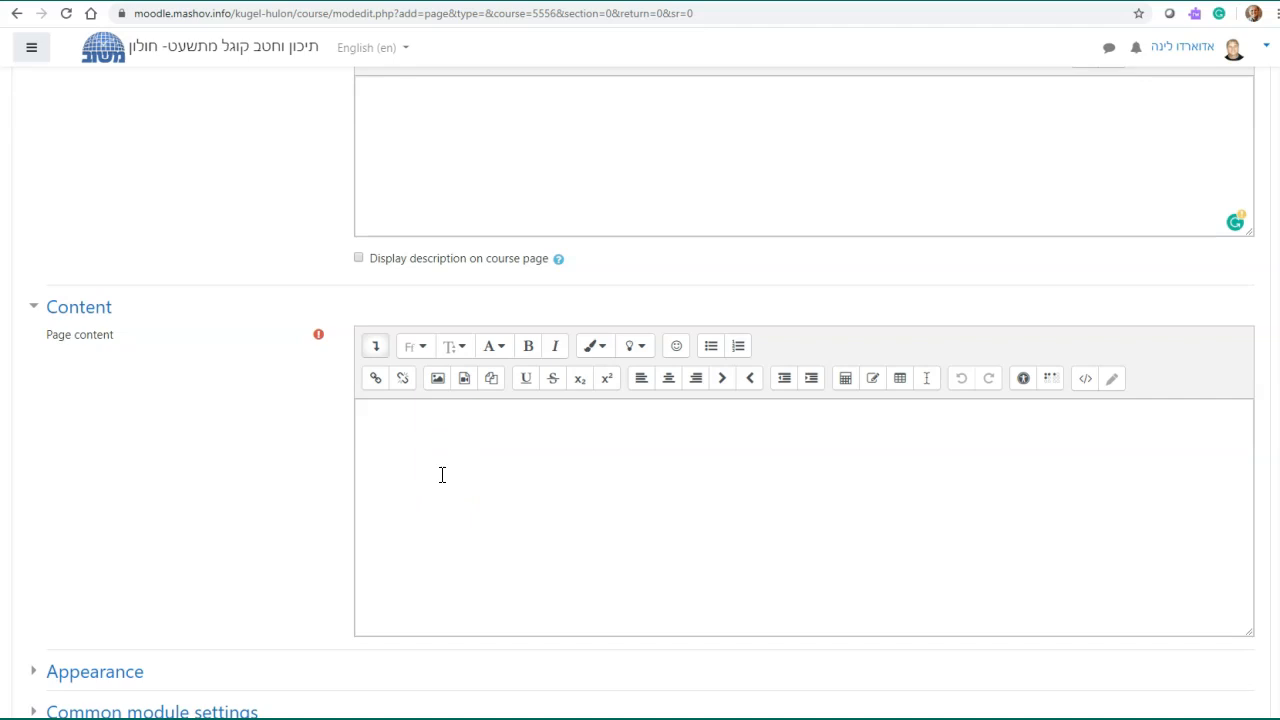
pyautogui.click(453, 350)
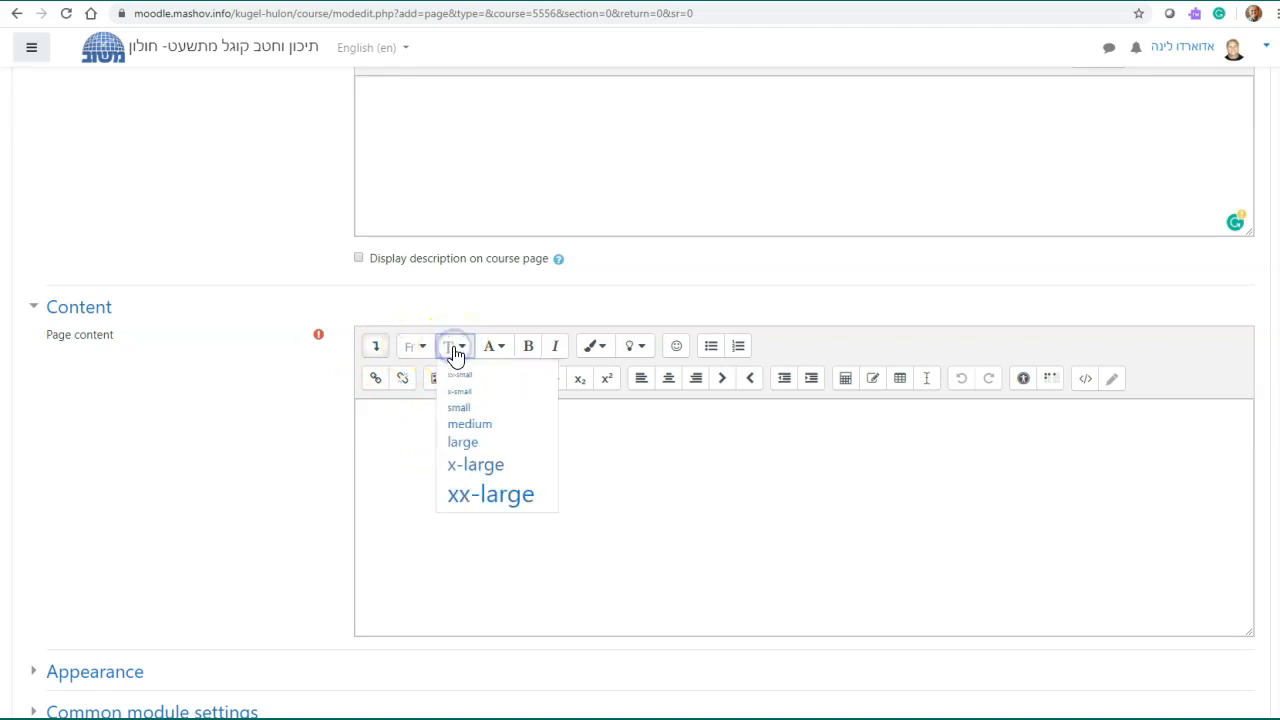
pyautogui.moveTo(457, 390); pyautogui.dragTo(470, 510)
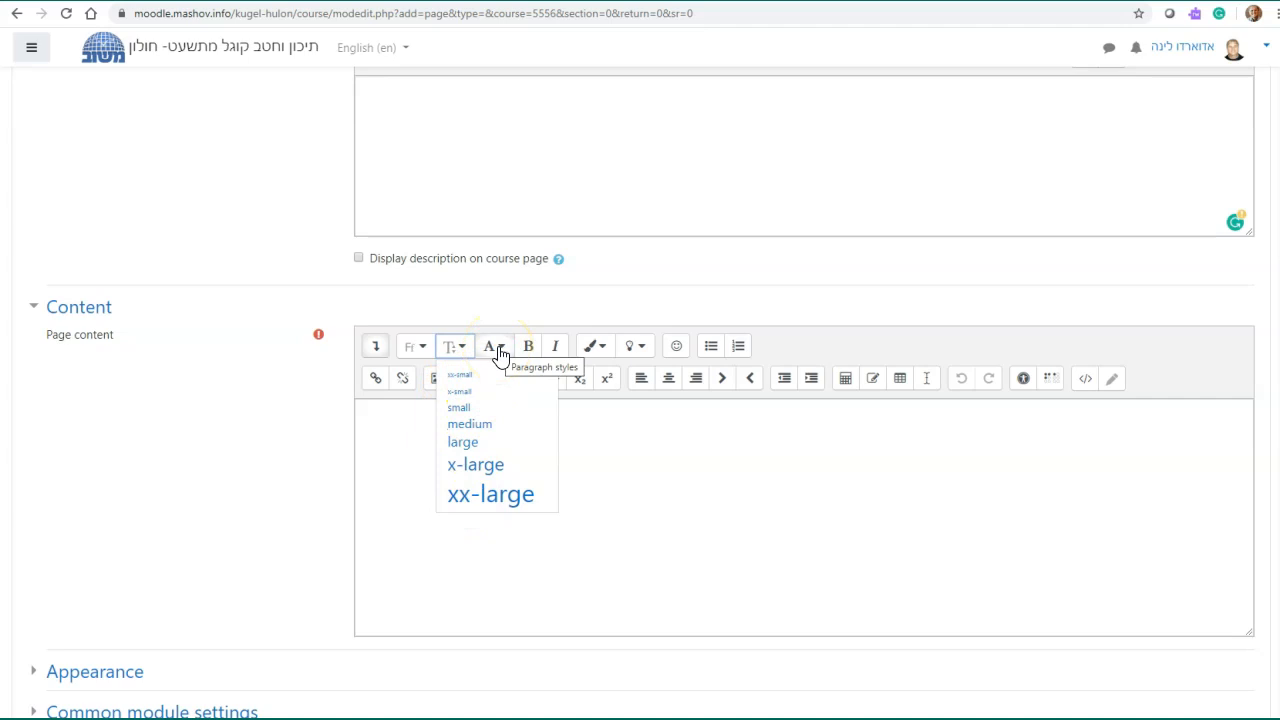
pyautogui.click(534, 357)
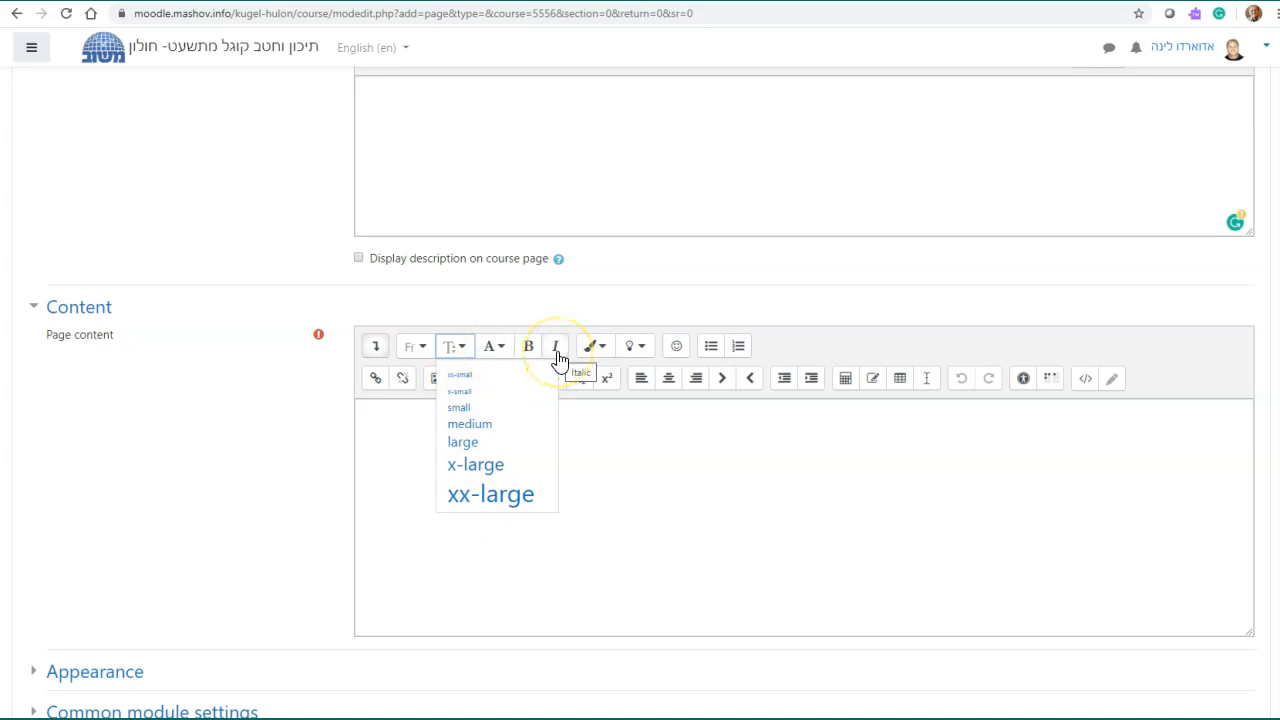
pyautogui.click(596, 355)
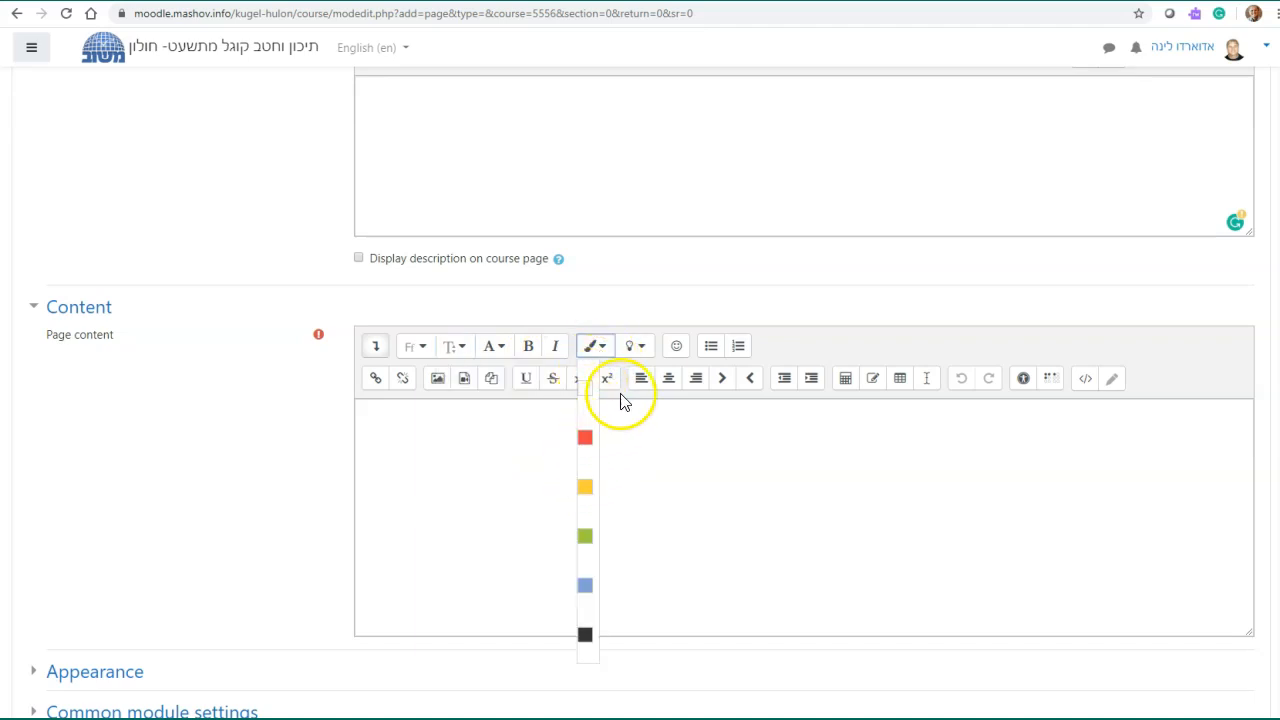
pyautogui.click(635, 350)
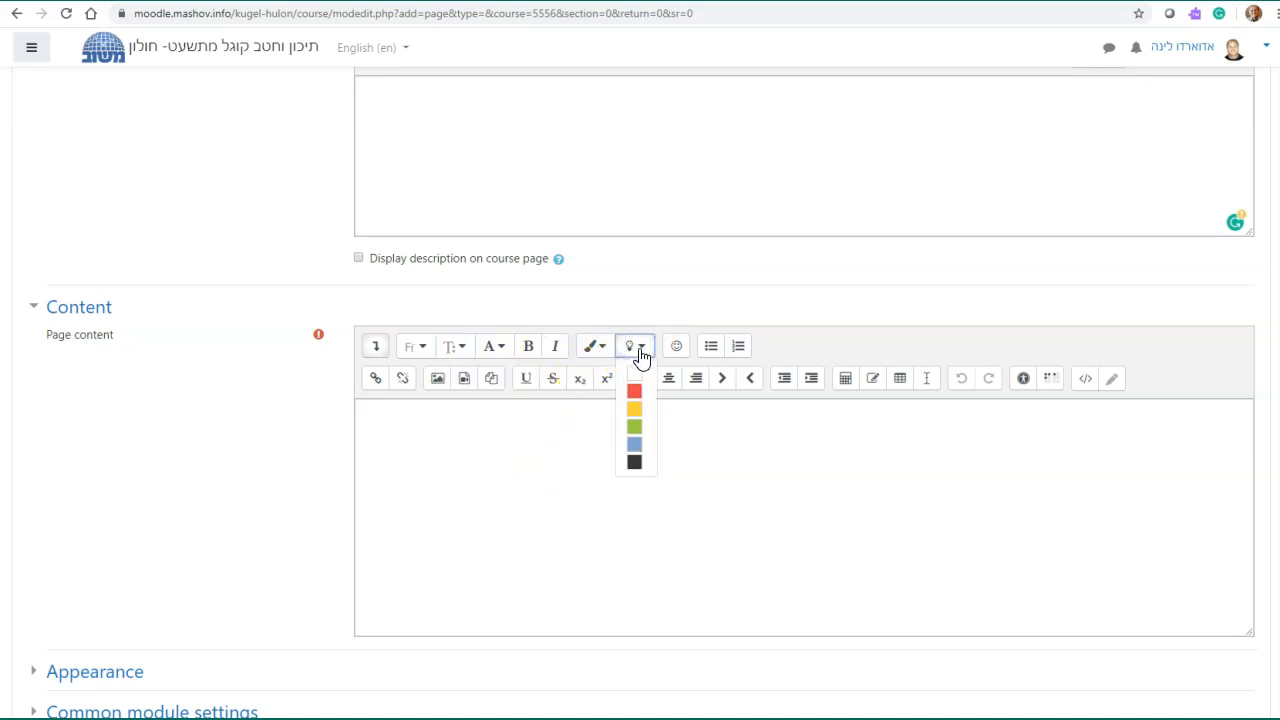
pyautogui.click(678, 350)
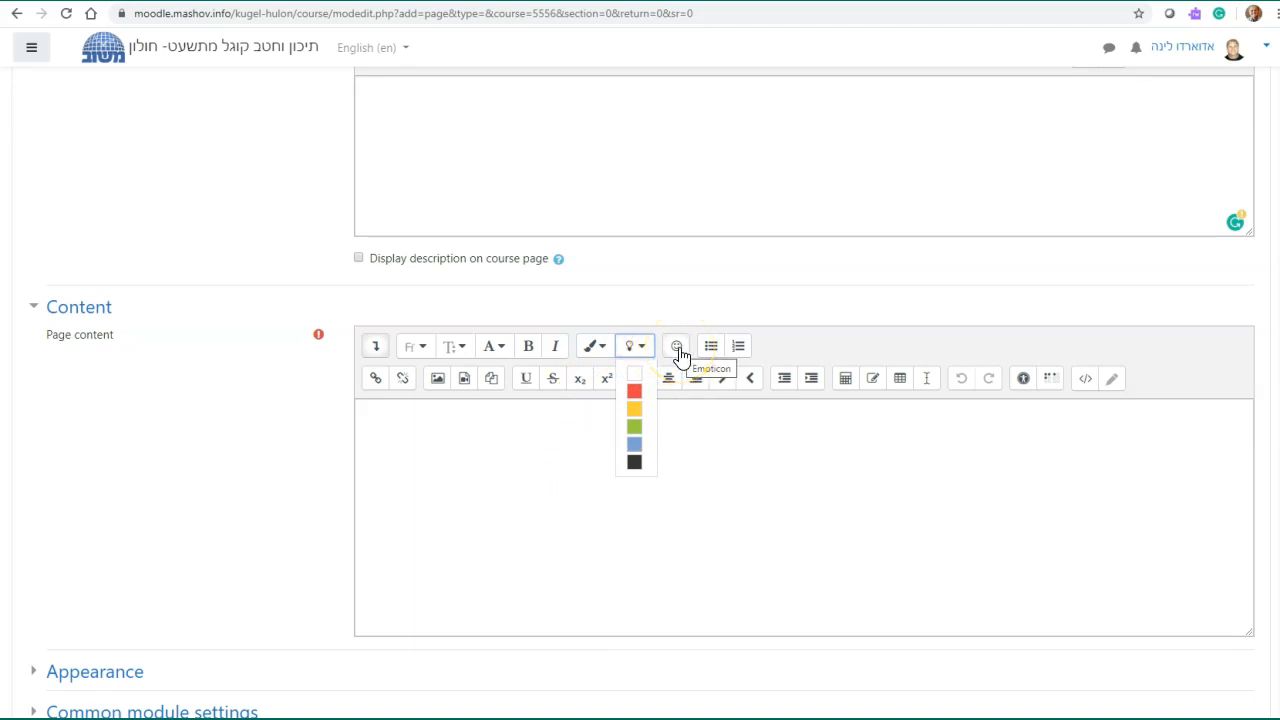
pyautogui.click(712, 352)
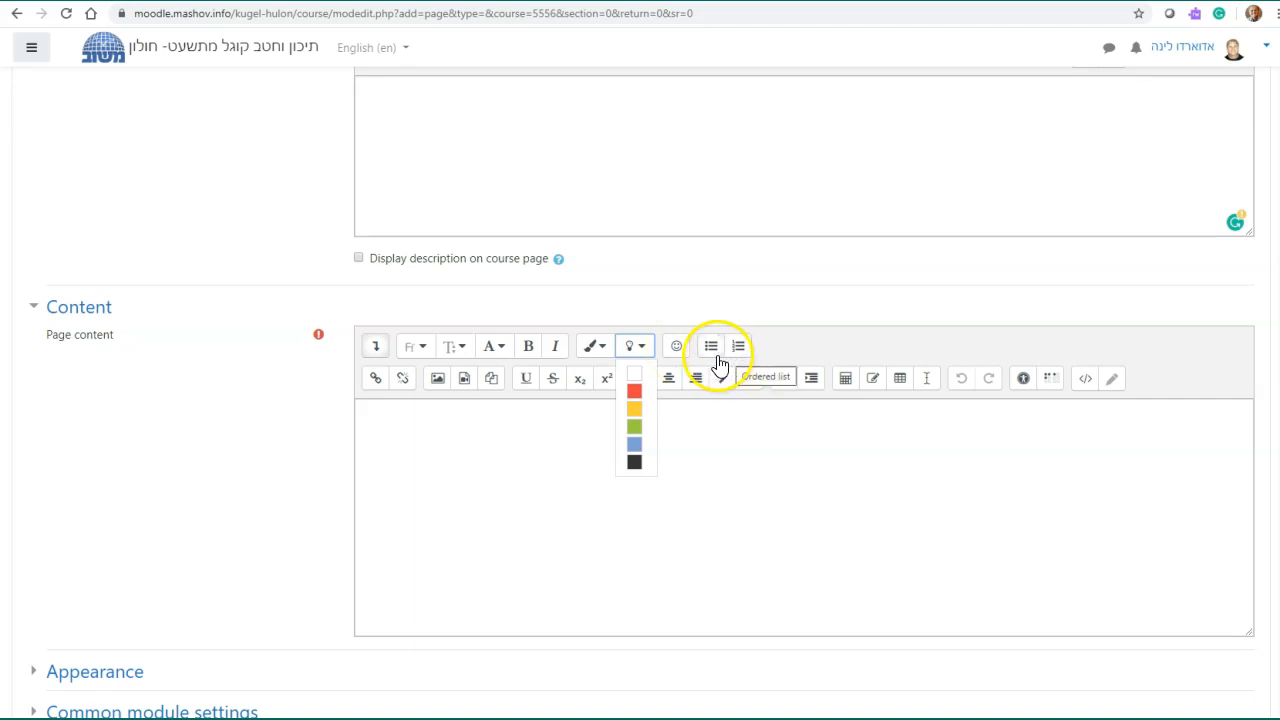
pyautogui.click(737, 350)
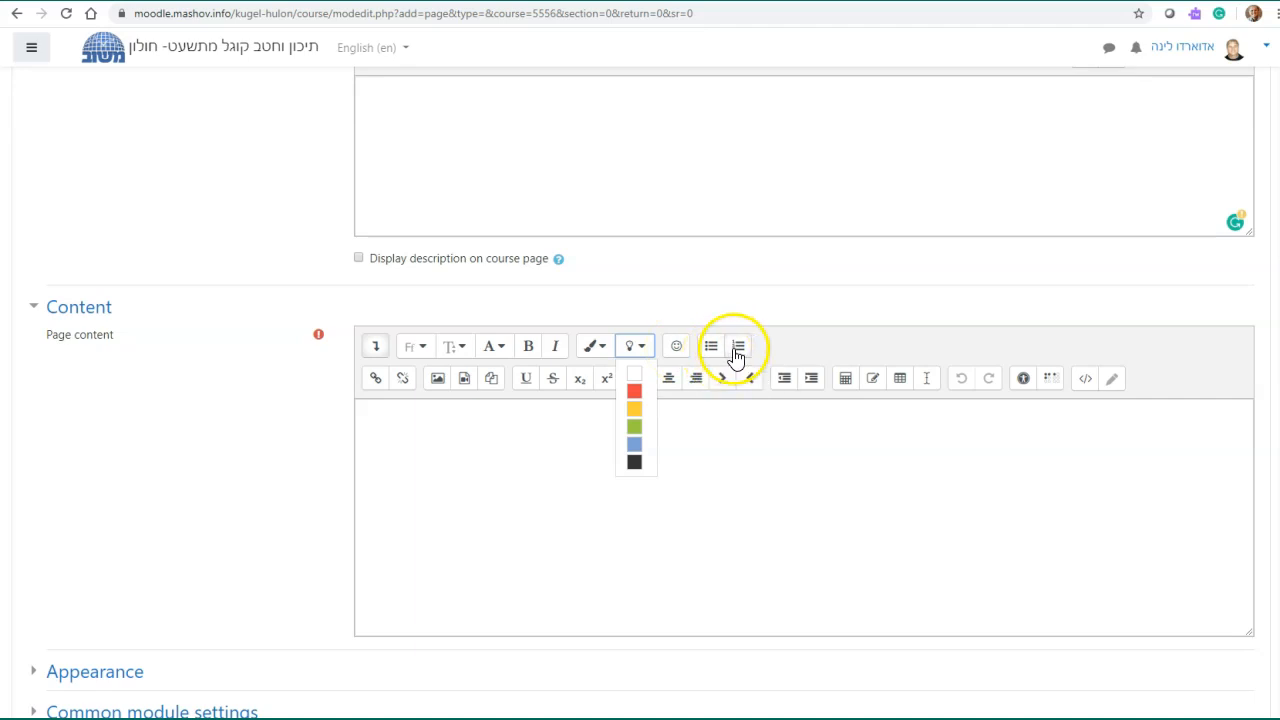
# - Examine the Page content editor's link, unlink, image, media, file and underline tools, and dismiss the open colour palette
pyautogui.click(590, 366)
pyautogui.click(372, 382)
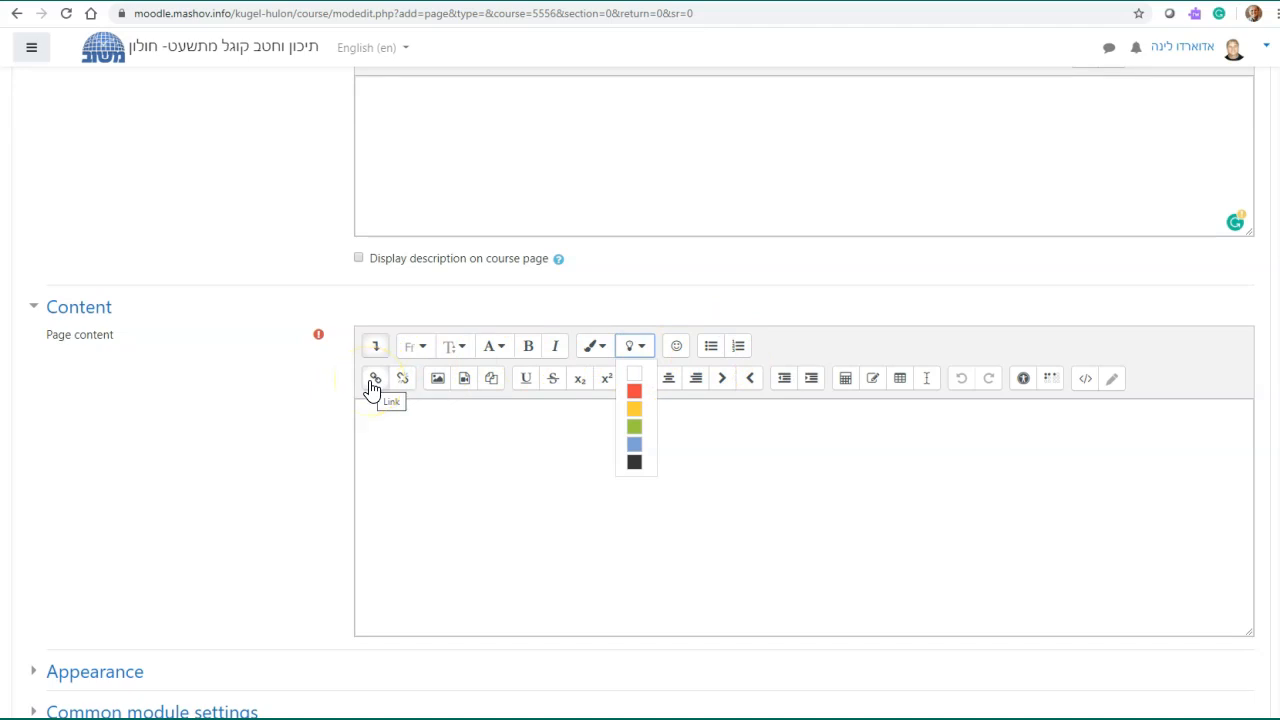
pyautogui.click(402, 390)
pyautogui.click(436, 388)
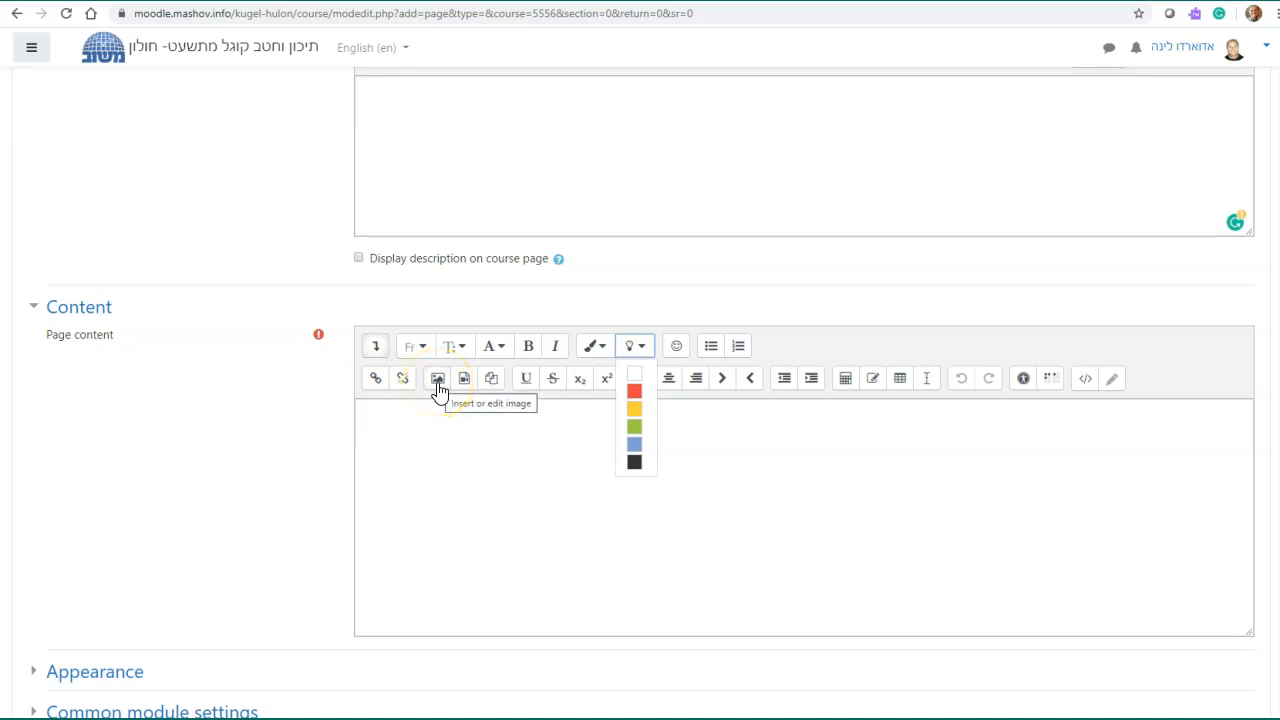
pyautogui.click(463, 390)
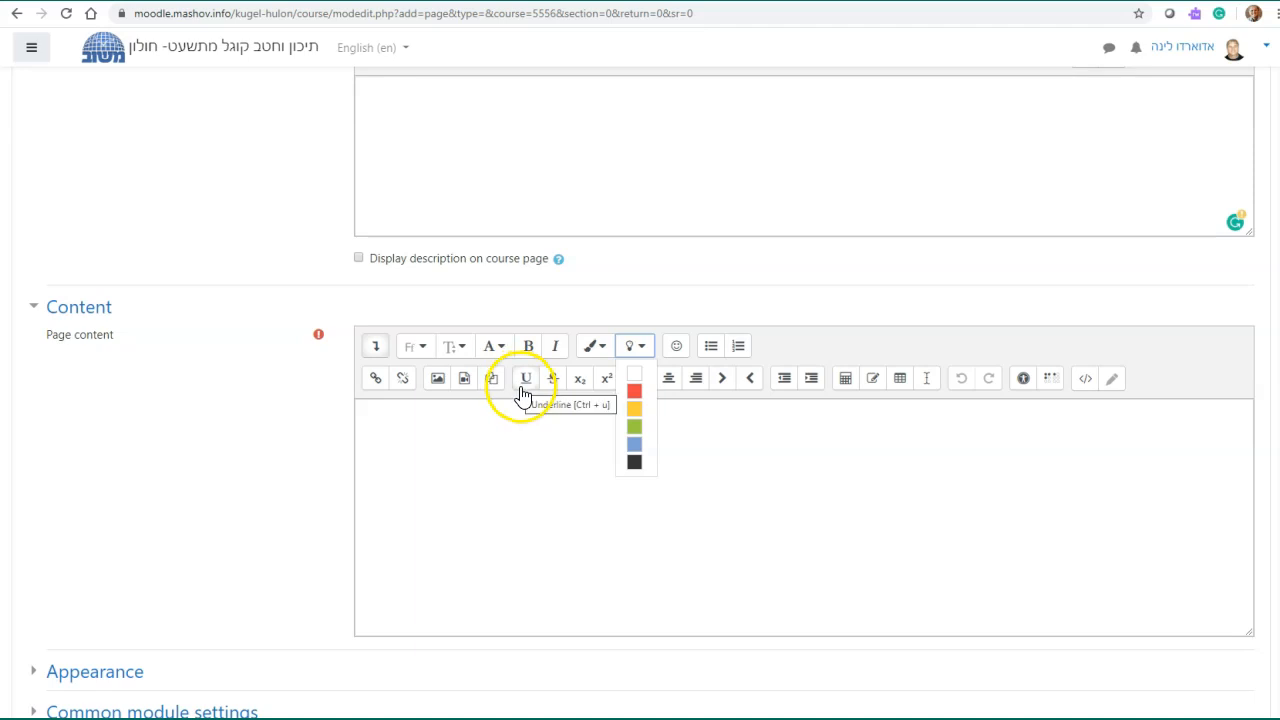
pyautogui.click(588, 415)
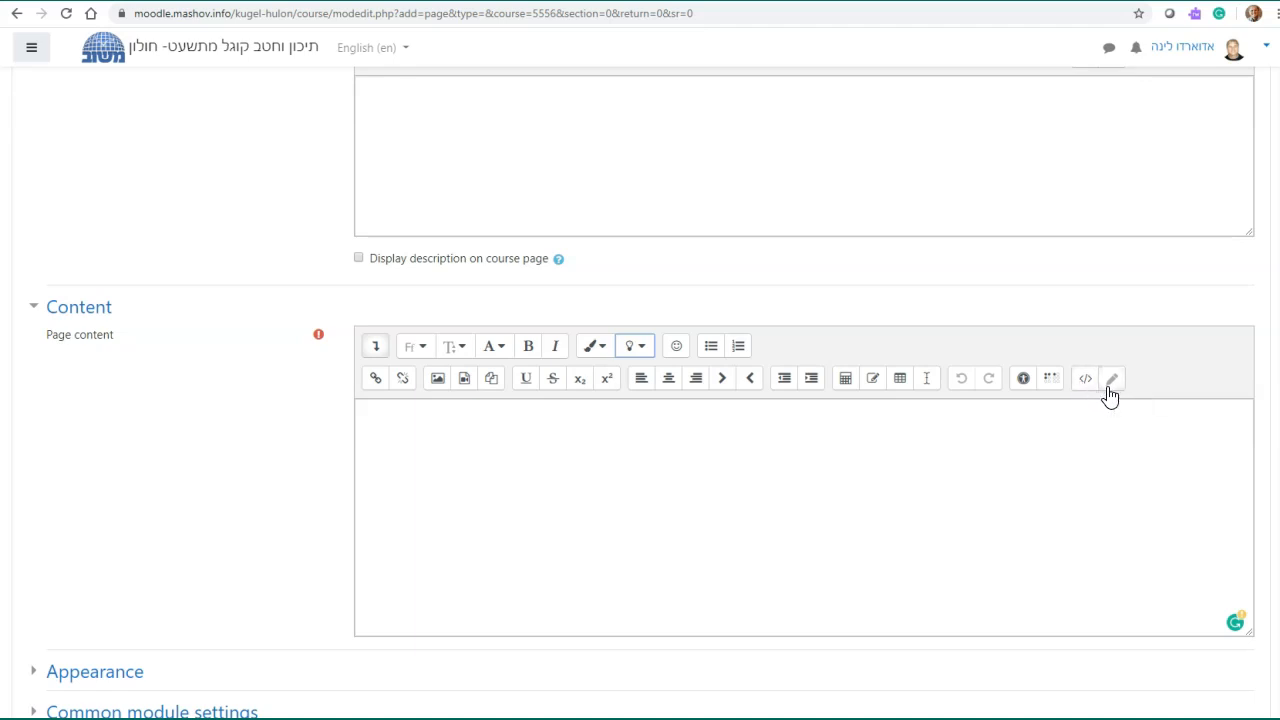
pyautogui.click(1018, 420)
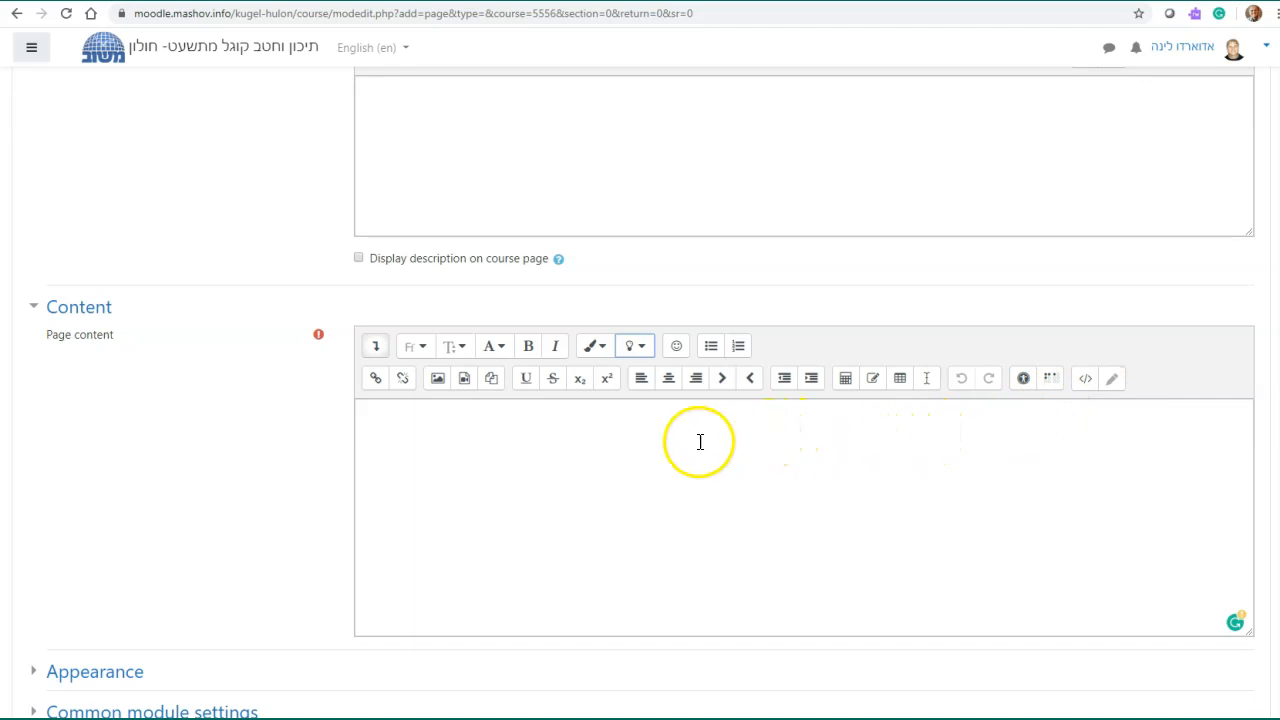